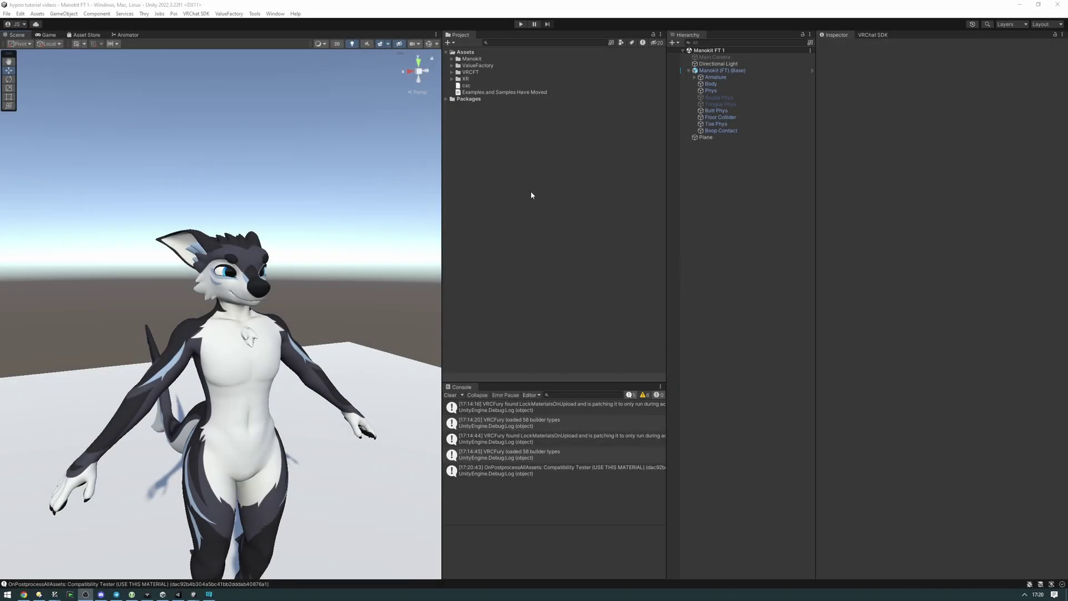
Step: Select the Compatibility Tester (USE THIS MATERIAL) material in the ValueFactory Hypno Eyes 3 Compatibility Tester folder
left_click(452, 65)
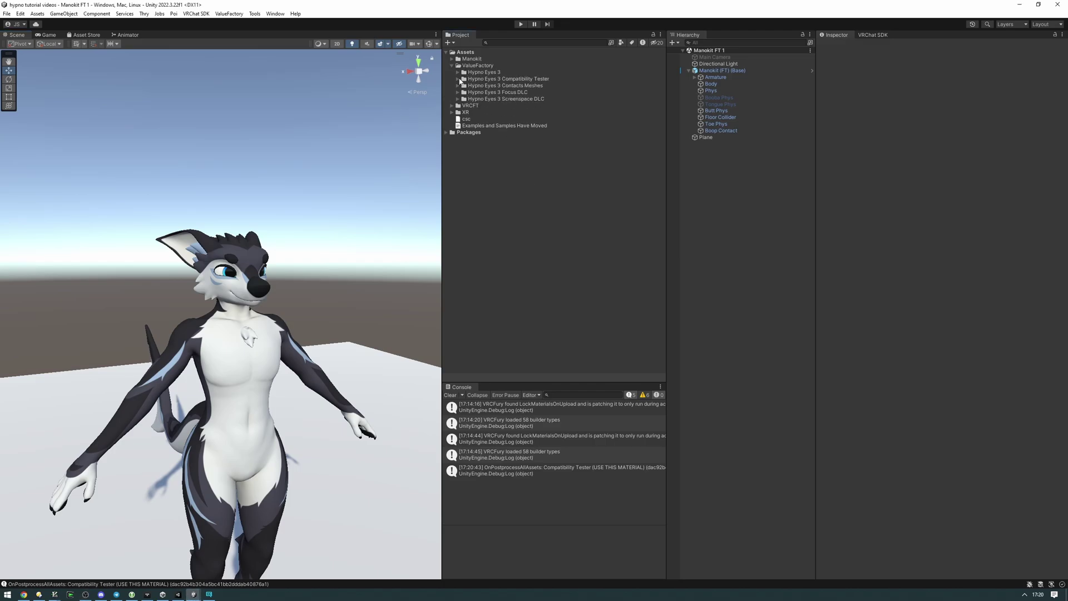
left_click(457, 79)
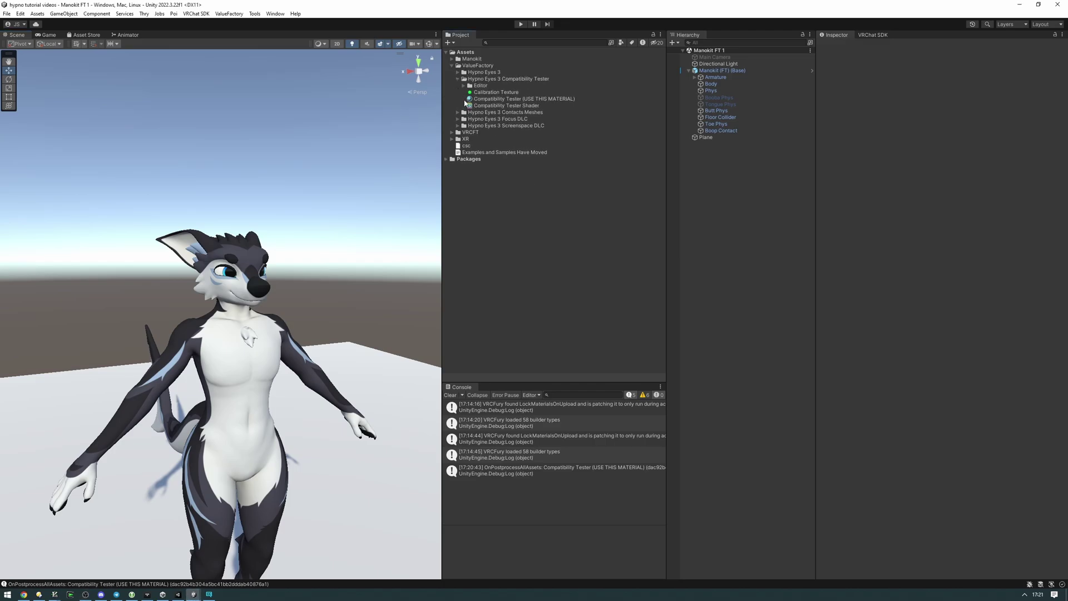
left_click(501, 99)
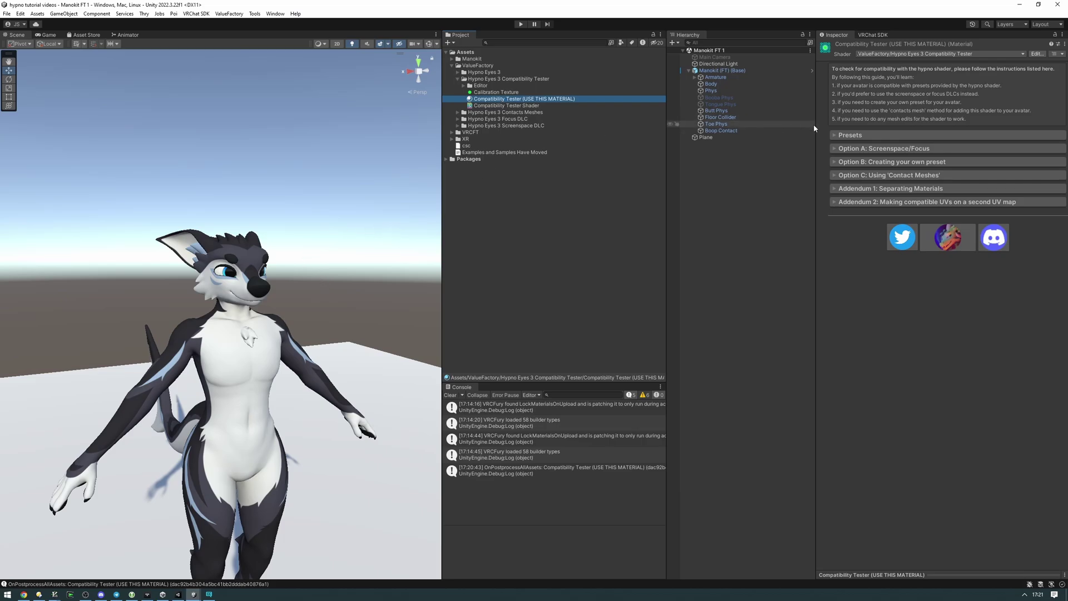
Step: Choose the Manokit (Vivi) preset for the Compatibility Tester material
left_click(851, 135)
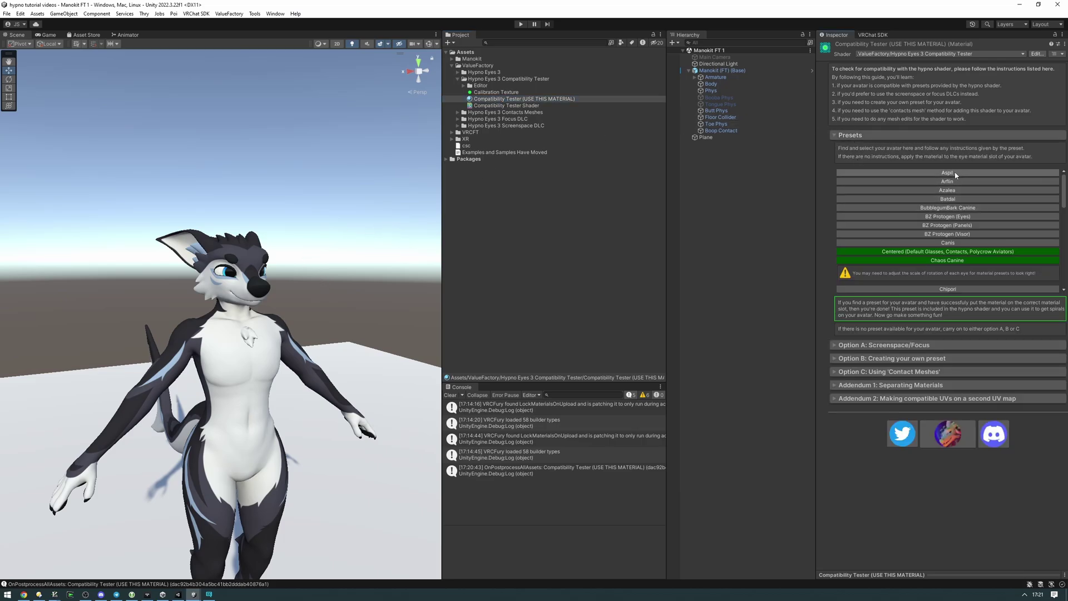
scroll(942, 251, "down", 1)
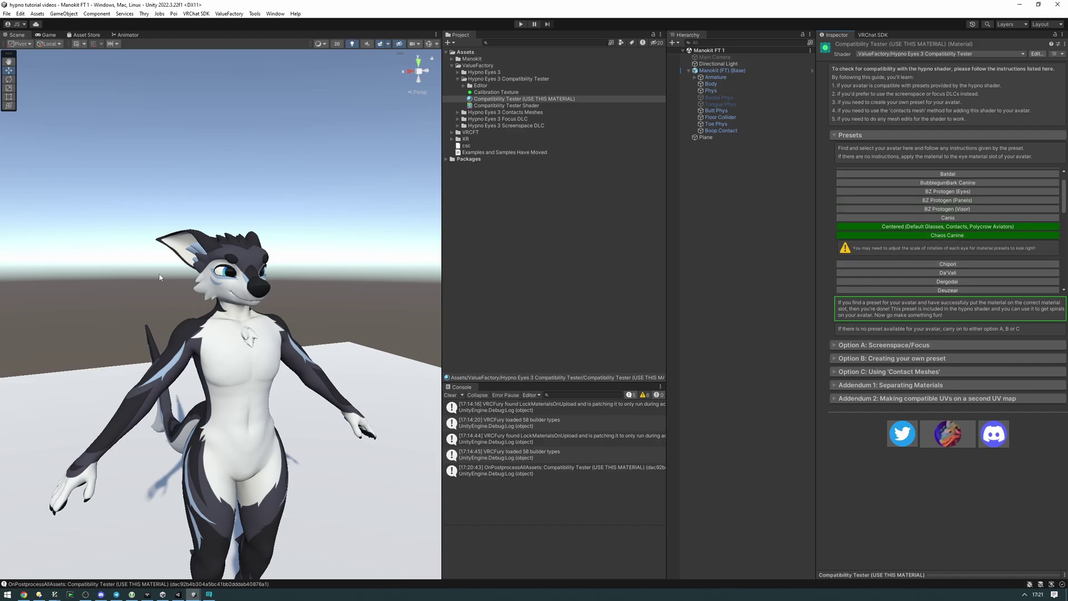
scroll(929, 206, "down", 6)
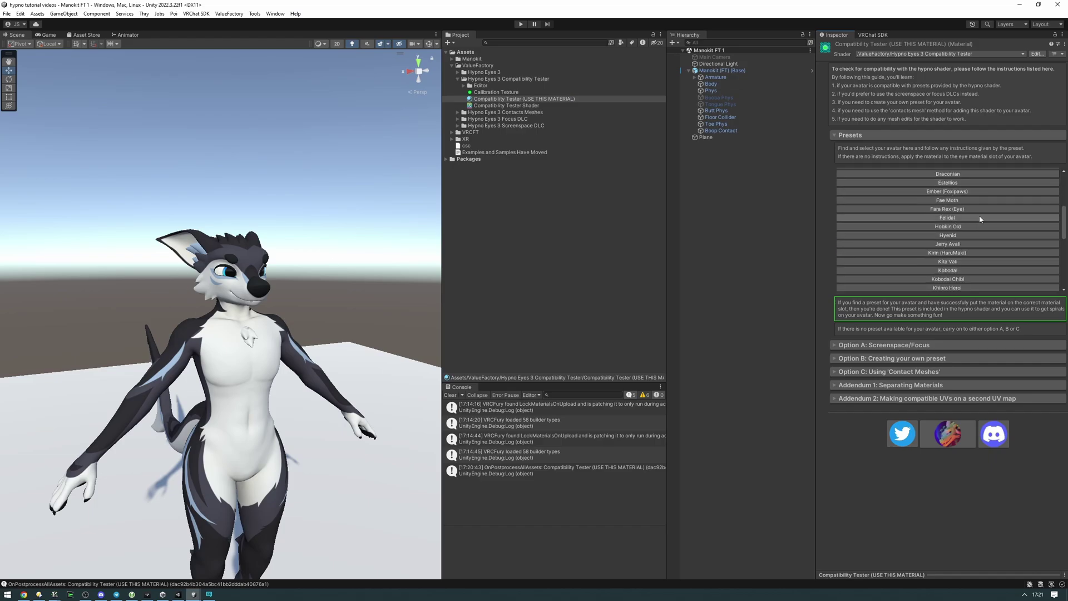
scroll(973, 230, "down", 1)
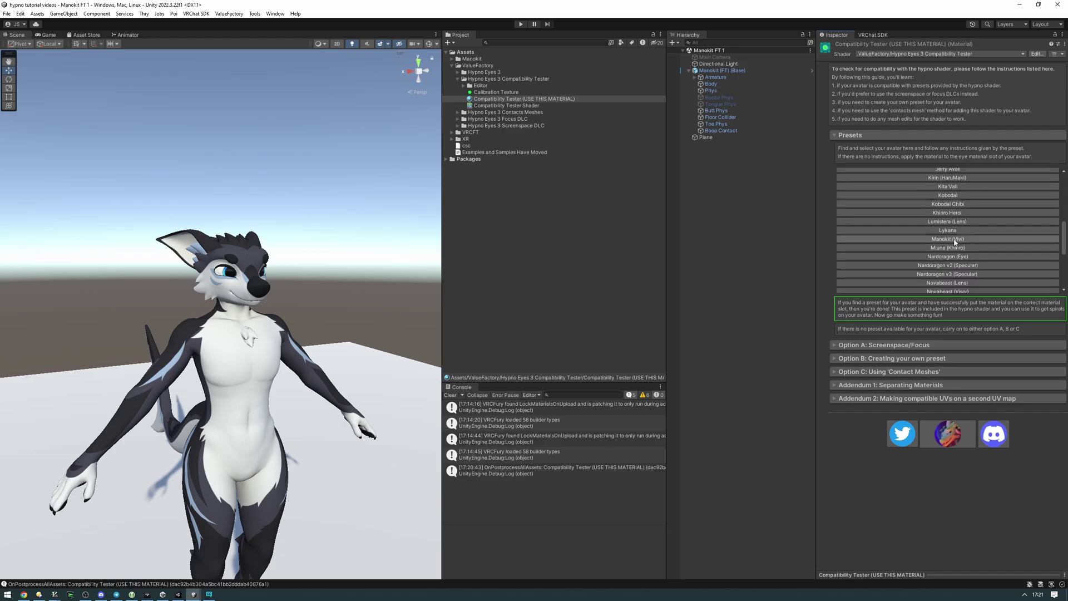
left_click(949, 239)
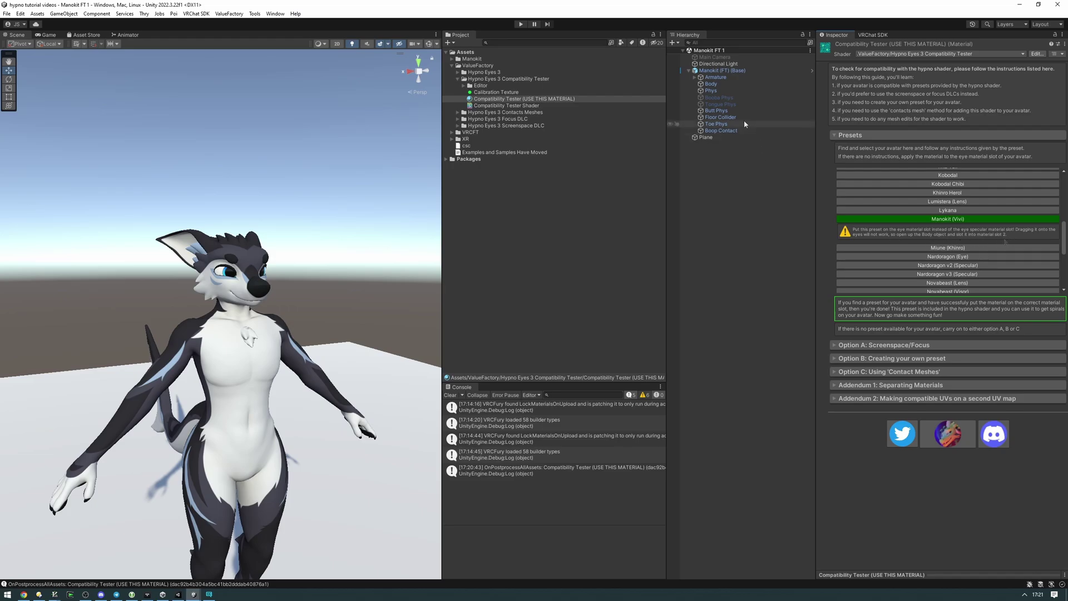
Step: Assign the Compatibility Tester material to the Element 2 eye material slot of the Body mesh
left_click(712, 84)
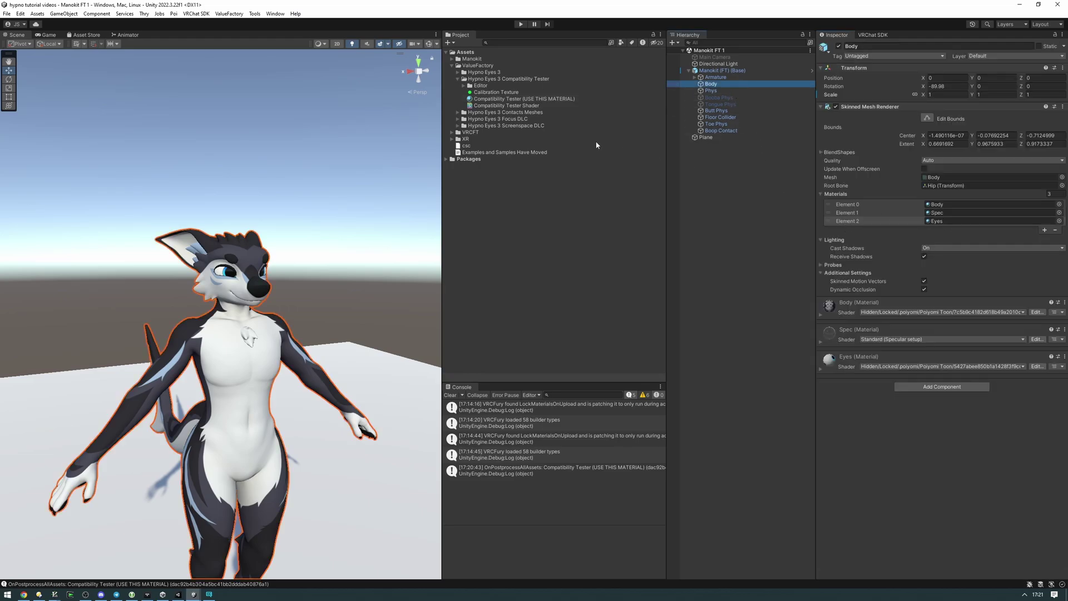
left_click_drag(469, 99, 911, 181)
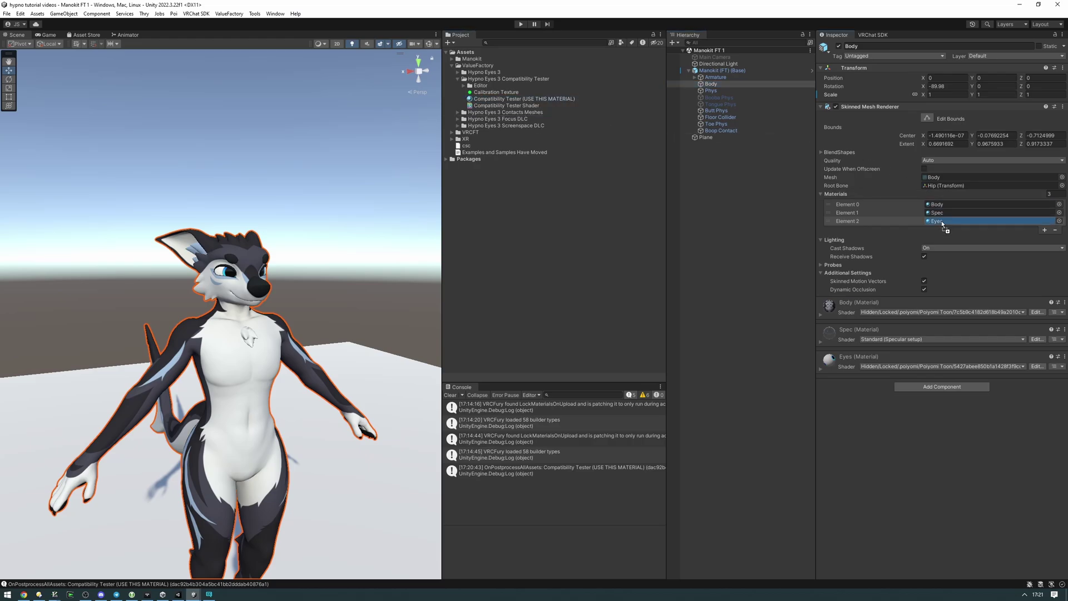
left_click_drag(942, 222, 942, 222)
Step: Examine the calibration pattern on the avatar's eyes up close and from a distance, and reselect the Compatibility Tester material
right_click_drag(321, 210, 244, 183)
left_click_drag(244, 183, 282, 183, "alt")
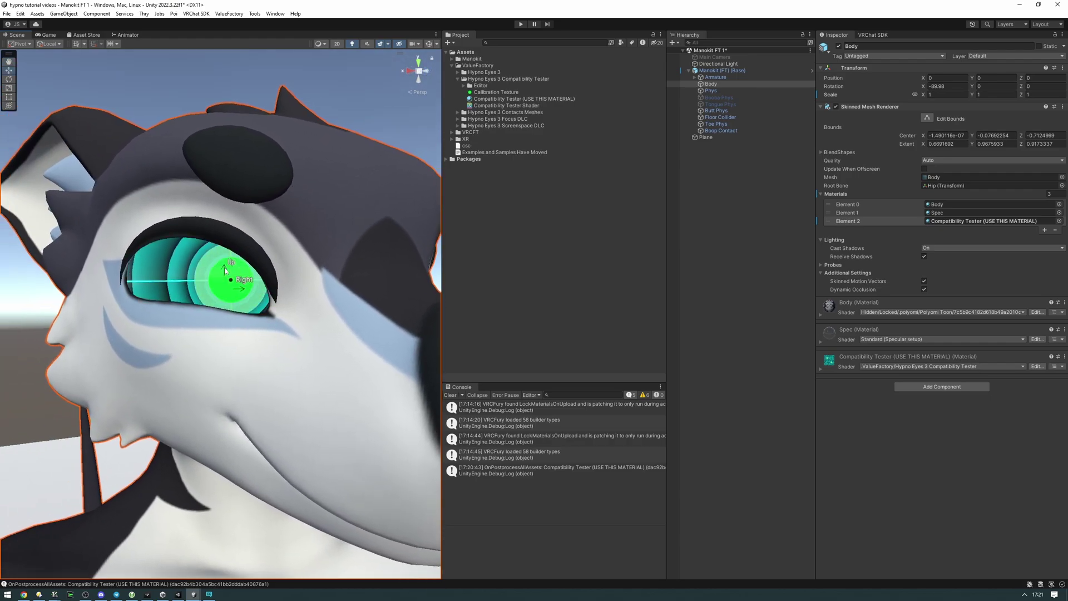
left_click_drag(225, 271, 467, 222, "alt")
scroll(209, 287, "down", 5)
scroll(235, 284, "up", 3)
scroll(309, 275, "up", 3)
scroll(311, 262, "up", 2)
scroll(322, 249, "down", 3)
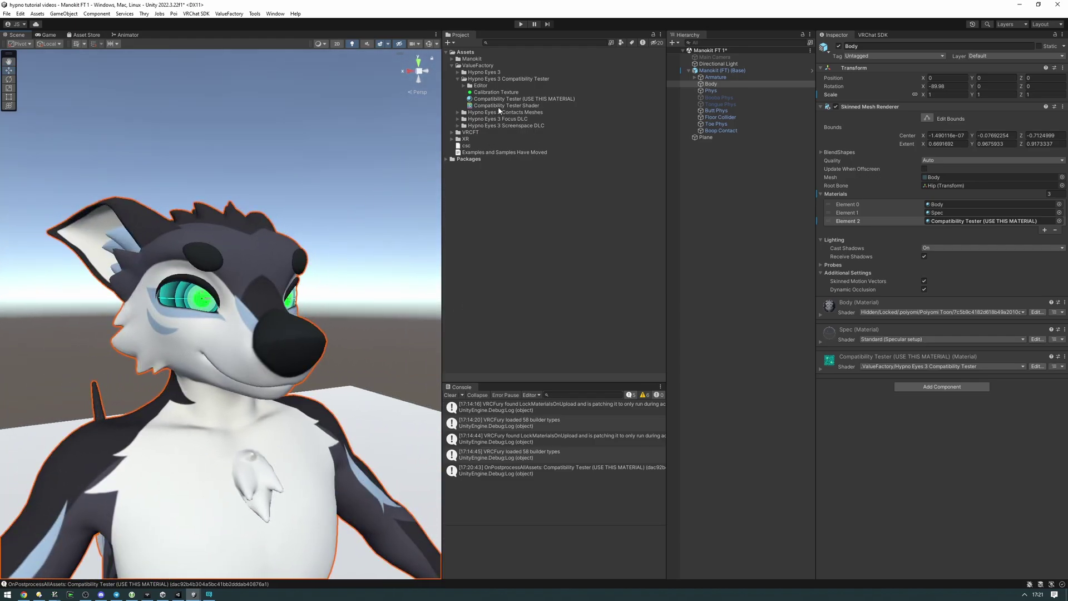
right_click_drag(311, 191, 307, 198)
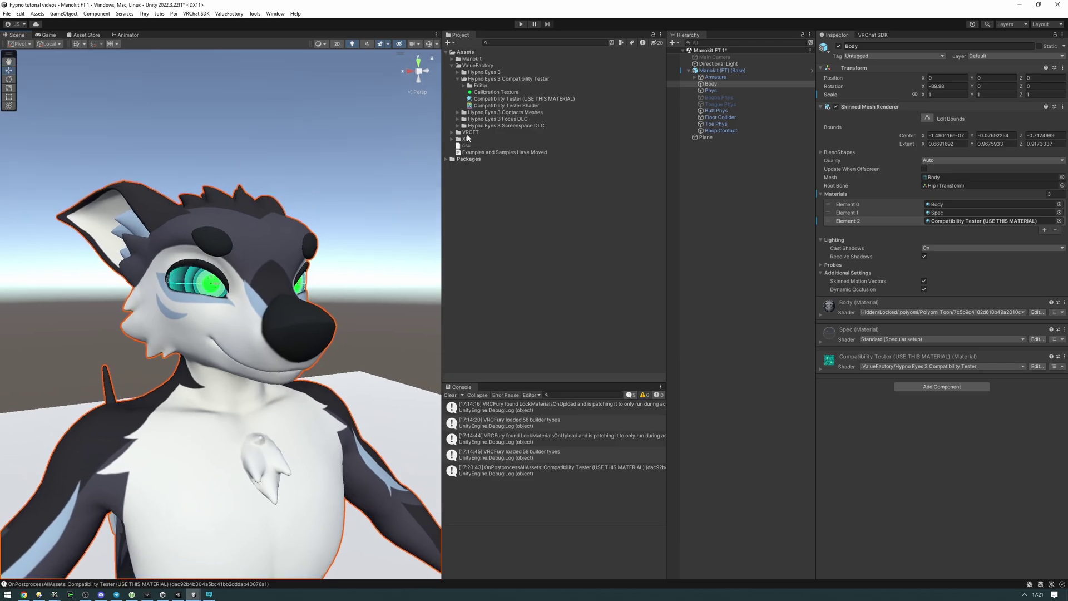
left_click(507, 99)
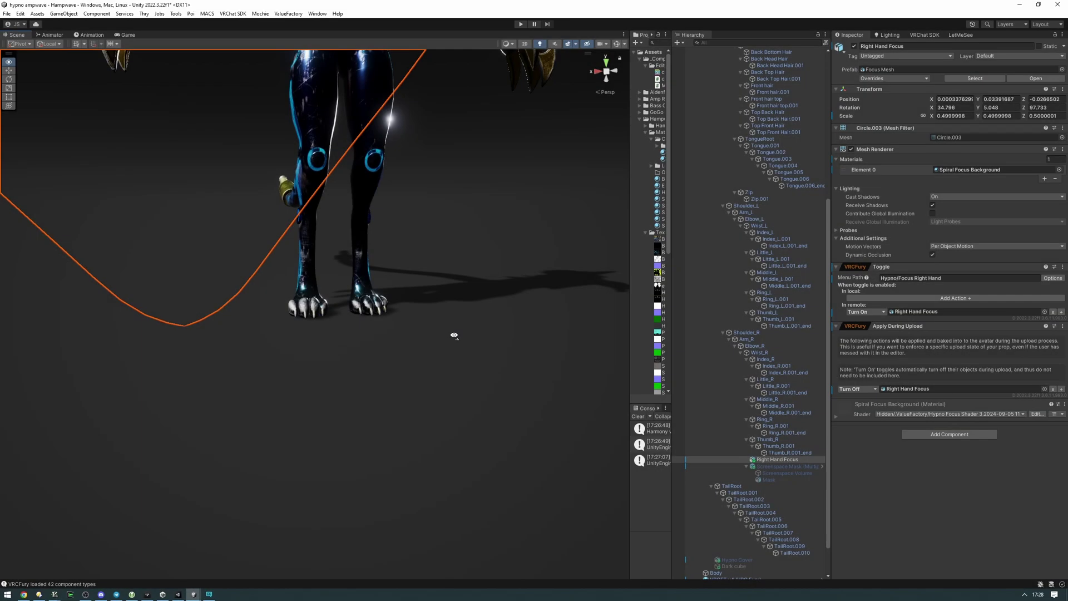
Step: Examine the Right Hand Focus spiral effect around the avatar's feet and hand in the Hampwave scene
left_click_drag(452, 334, 451, 337, "alt")
scroll(450, 337, "up", 6)
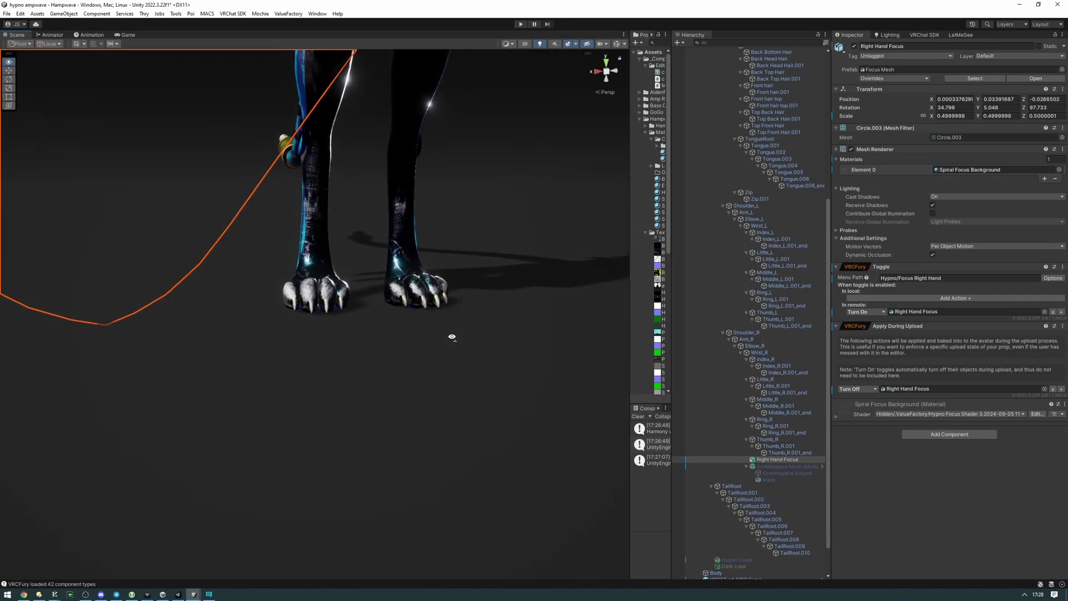
scroll(454, 336, "up", 6)
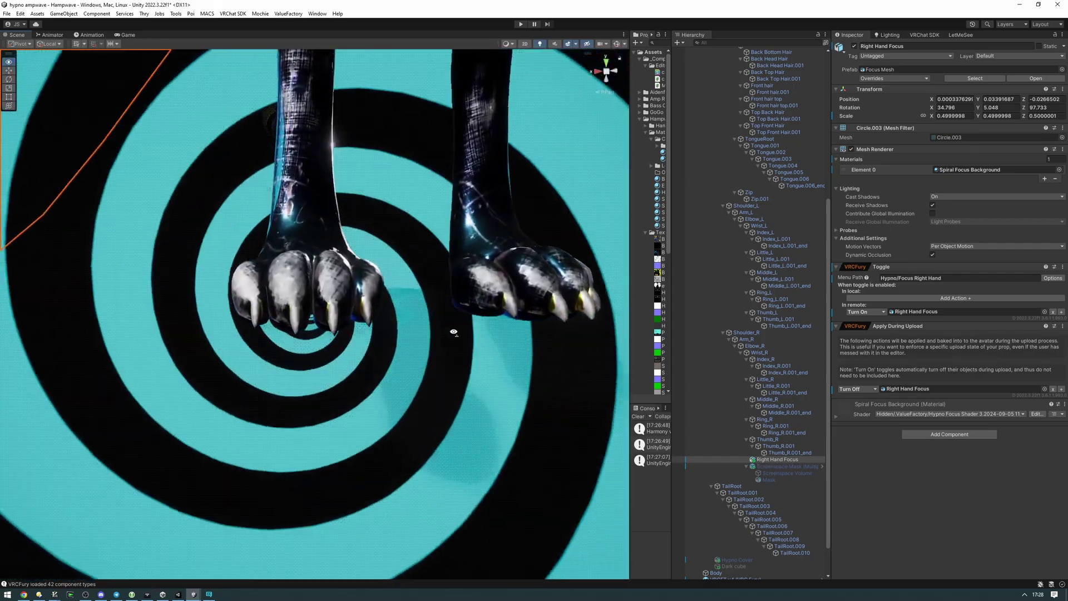
key("f")
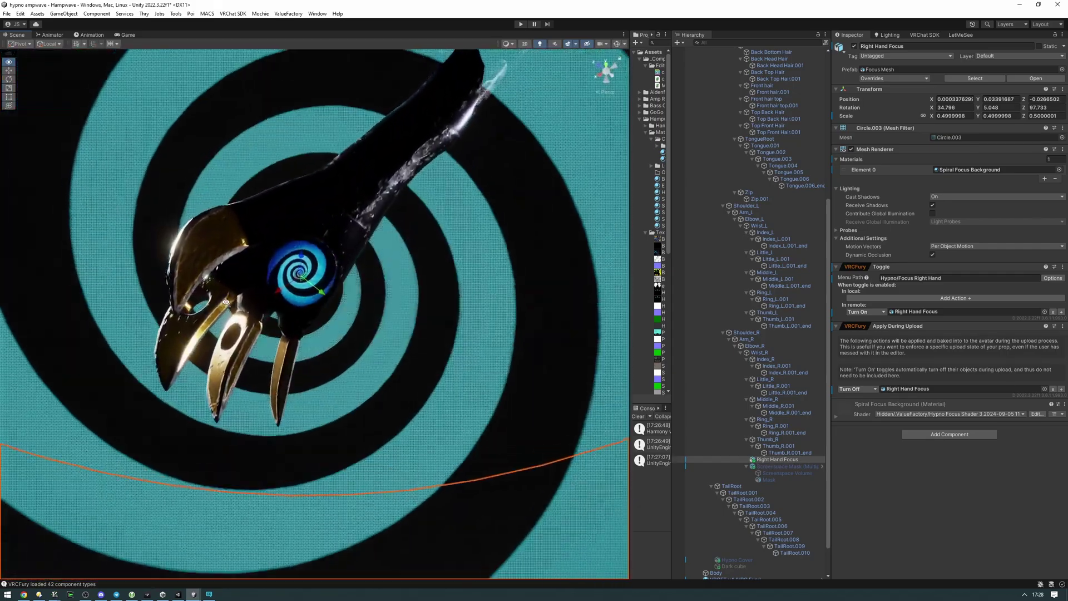
right_click_drag(226, 302, 222, 309)
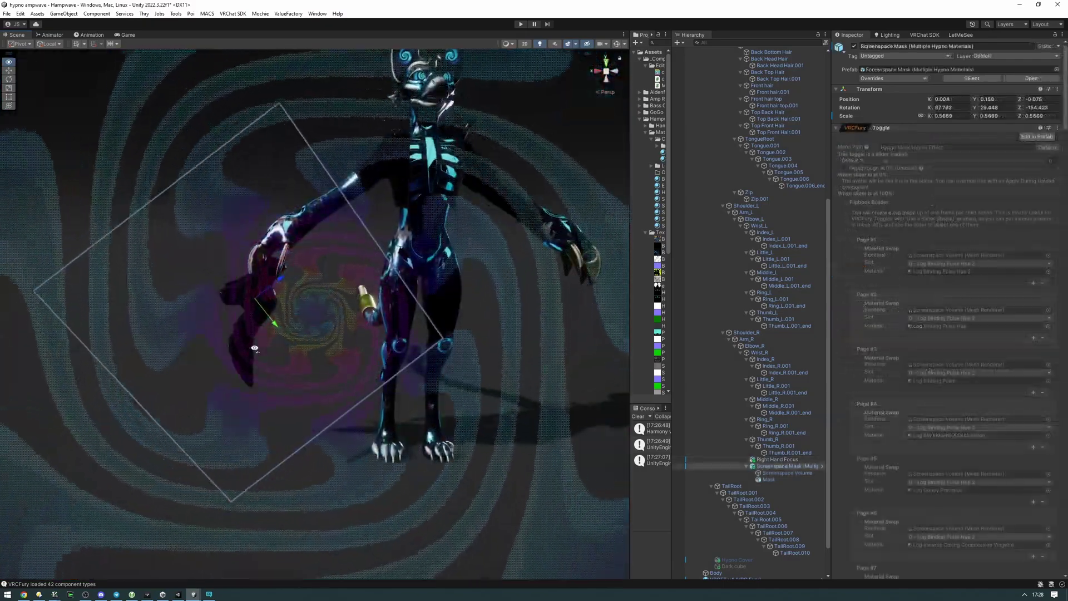
Step: Examine the Screenspace Mask hypno effect beside the avatar's hand from different distances
right_click_drag(253, 349, 250, 348)
scroll(246, 346, "up", 8)
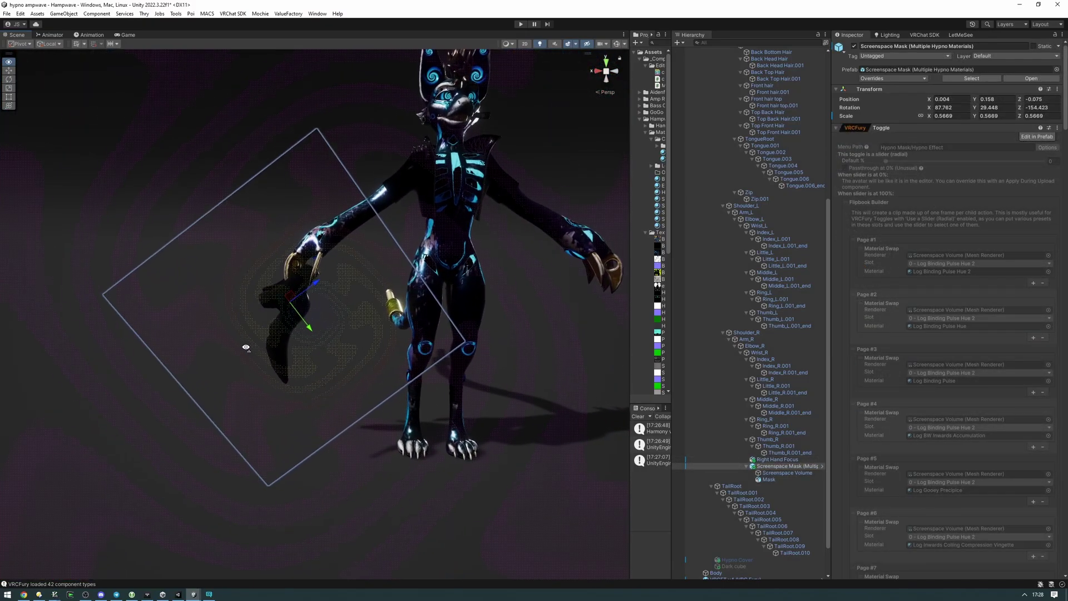
scroll(221, 347, "up", 6)
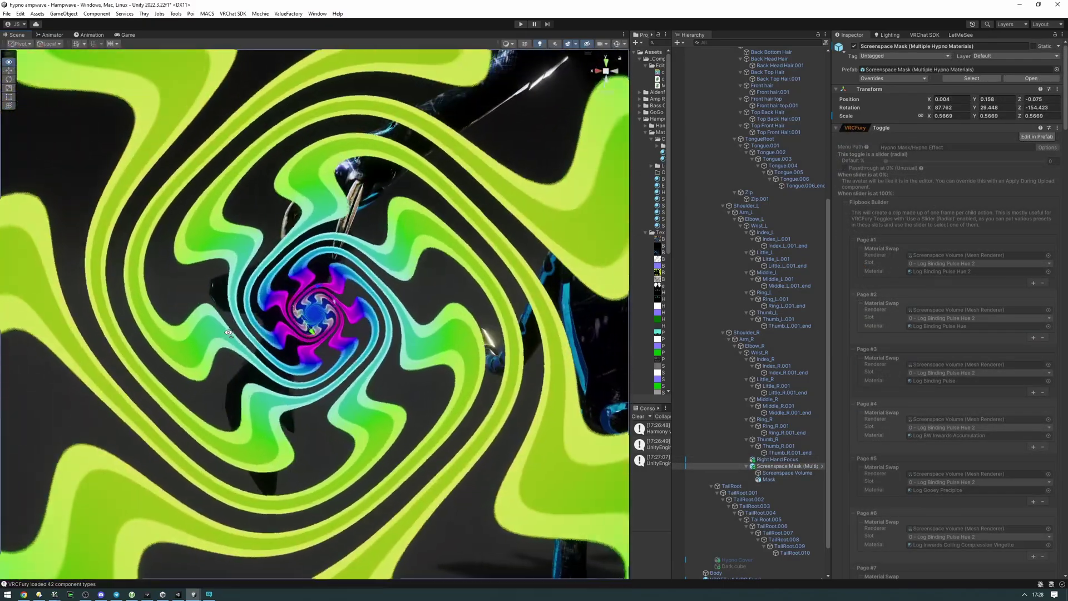
left_click_drag(229, 332, 275, 323, "alt")
key("s")
right_click_drag(275, 323, 208, 325)
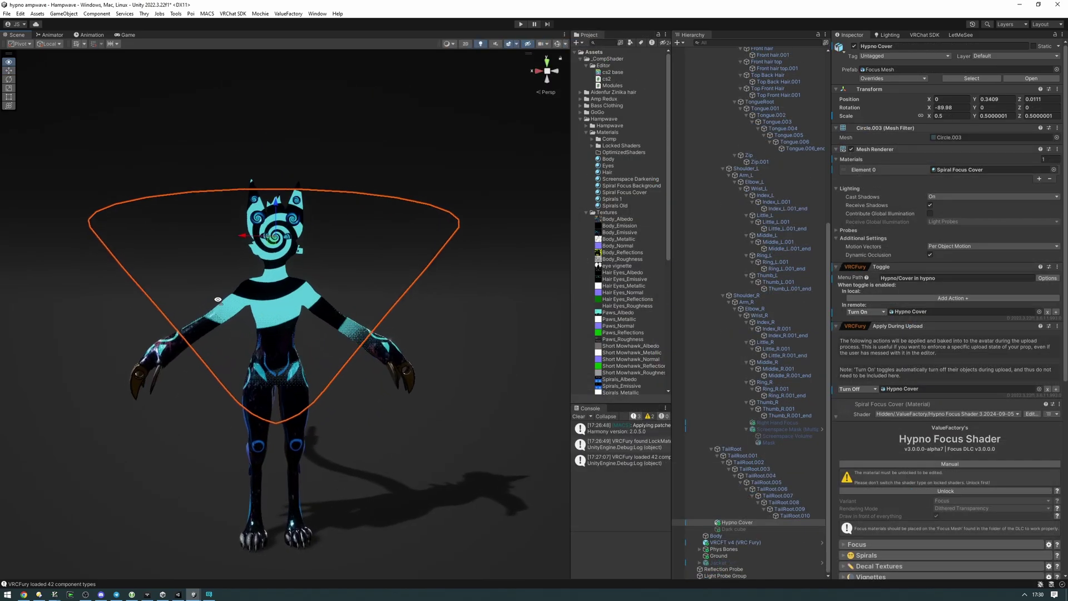
Step: Examine the Hypno Cover spiral effect on the avatar's head and body from several angles and distances
key("w")
right_click_drag(218, 300, 262, 294)
scroll(262, 294, "up", 10, "alt")
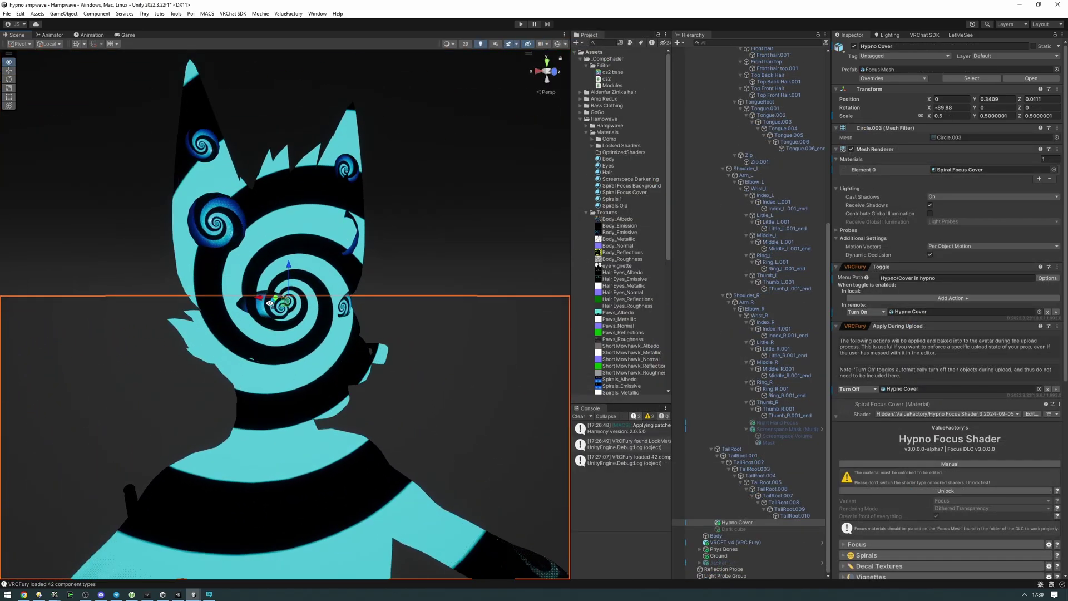
scroll(134, 306, "down", 10, "alt")
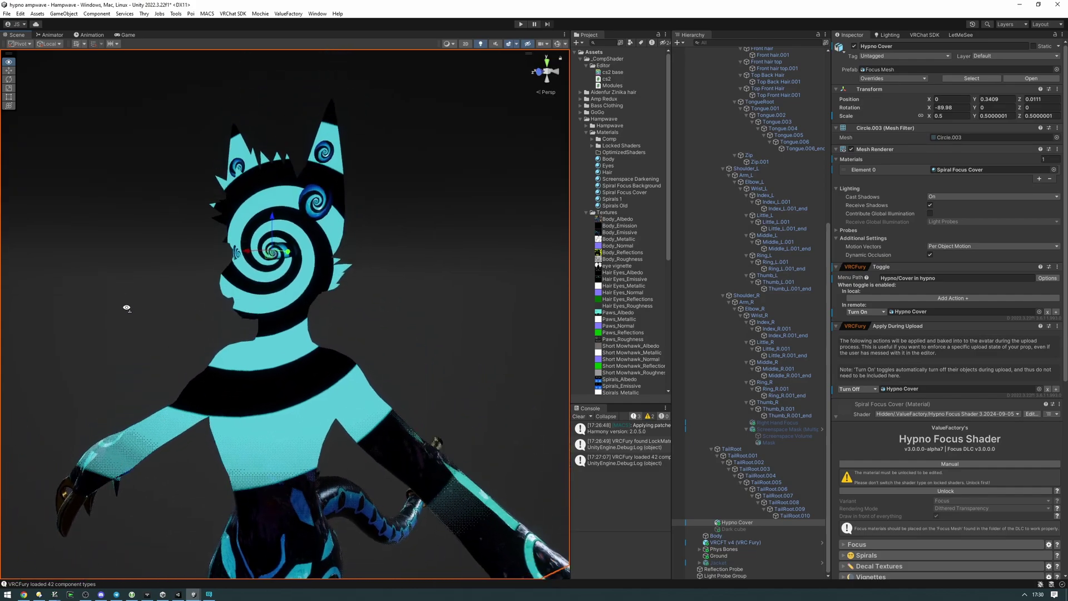
key("w")
right_click_drag(127, 308, 187, 317)
key("s")
scroll(187, 318, "down", 3, "alt")
left_click_drag(187, 317, 264, 333, "alt")
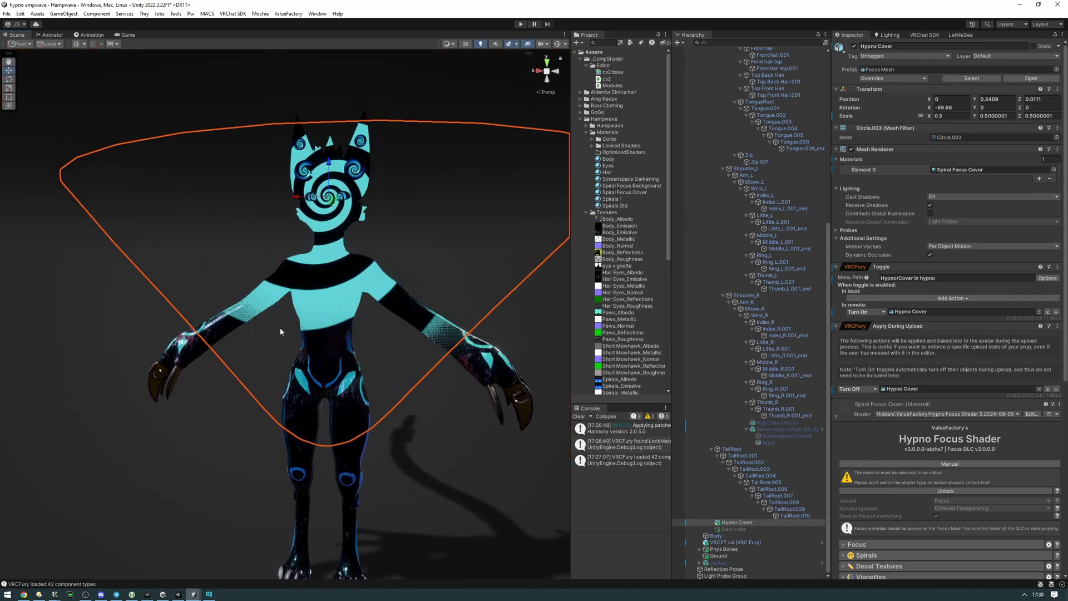
key("s")
mouse_move(264, 333)
right_mouse_down()
mouse_move(245, 320)
mouse_move(243, 330)
right_mouse_up()
key("d")
key("w")
scroll(244, 329, "up", 10, "alt")
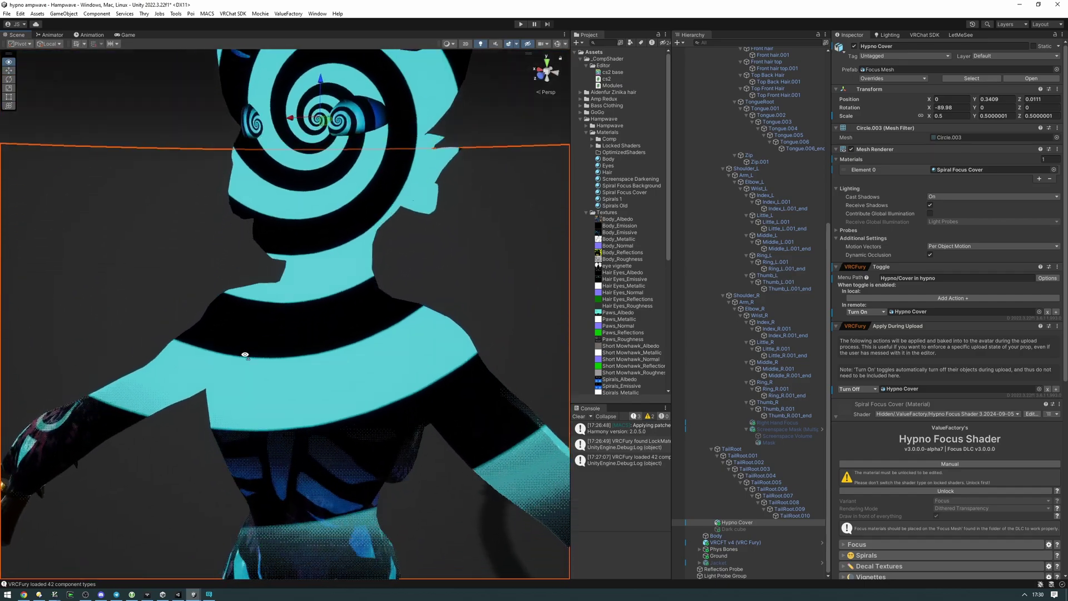
scroll(244, 354, "down", 10, "alt")
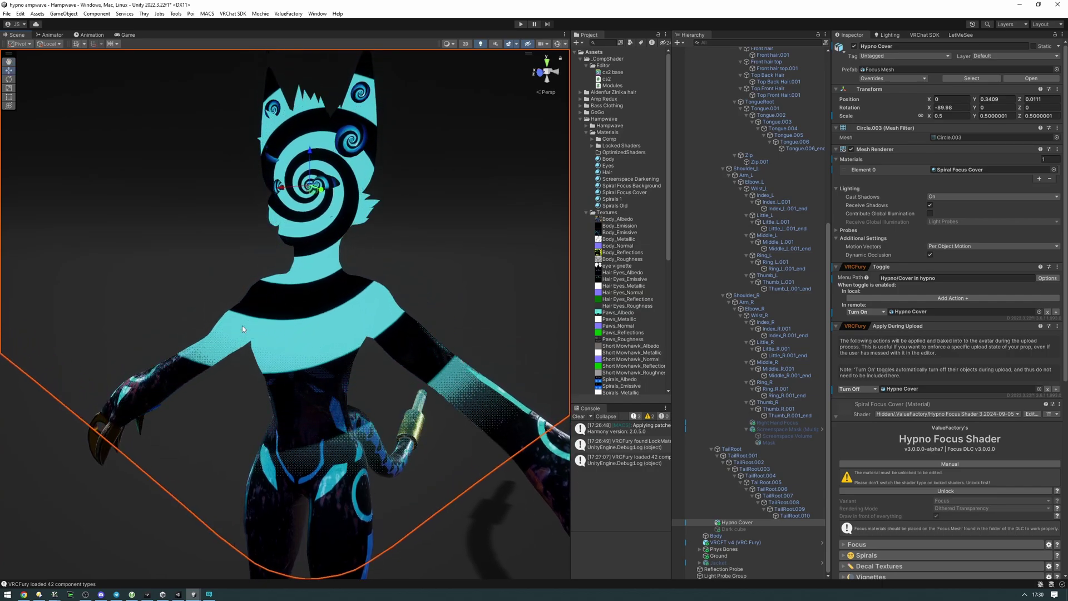
right_click_drag(243, 330, 321, 319)
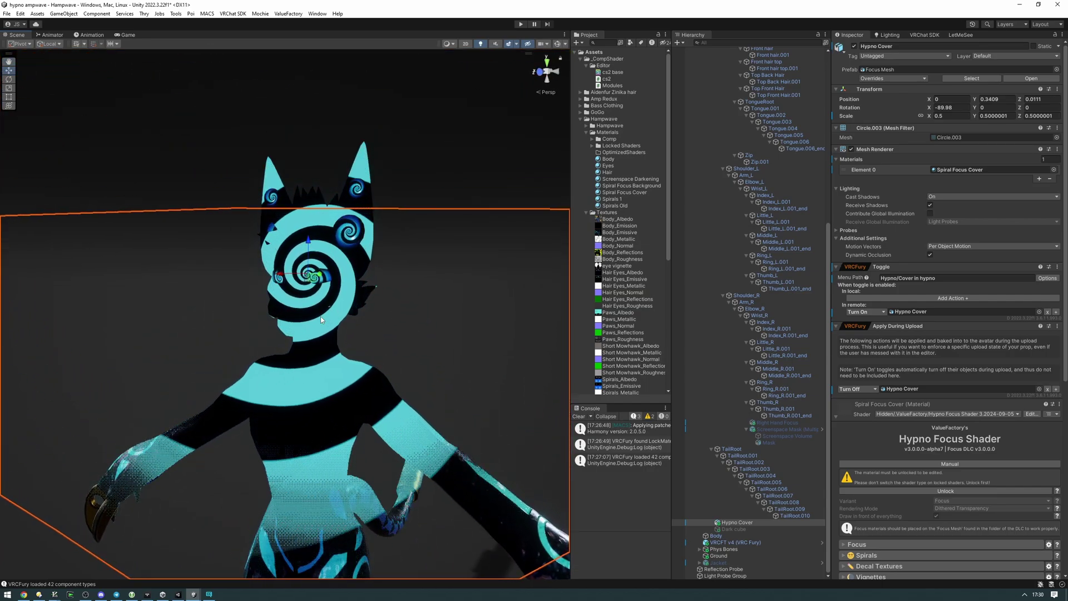
left_click_drag(320, 316, 298, 325, "alt")
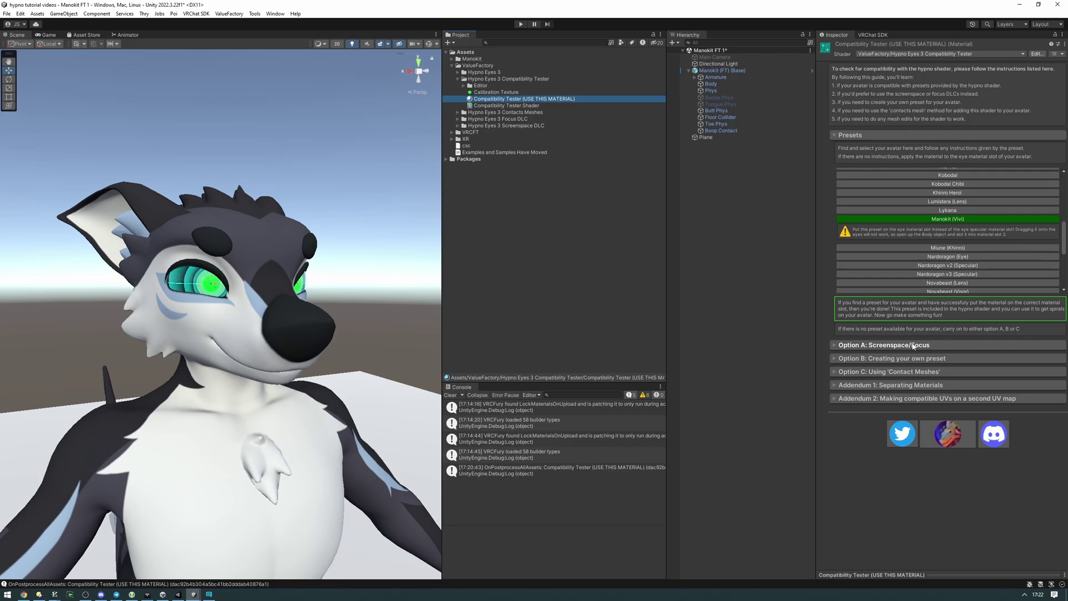
Step: Read through the Compatibility Tester's Option B instructions on creating your own preset, and collapse that section again
left_click_drag(308, 303, 190, 300, "alt")
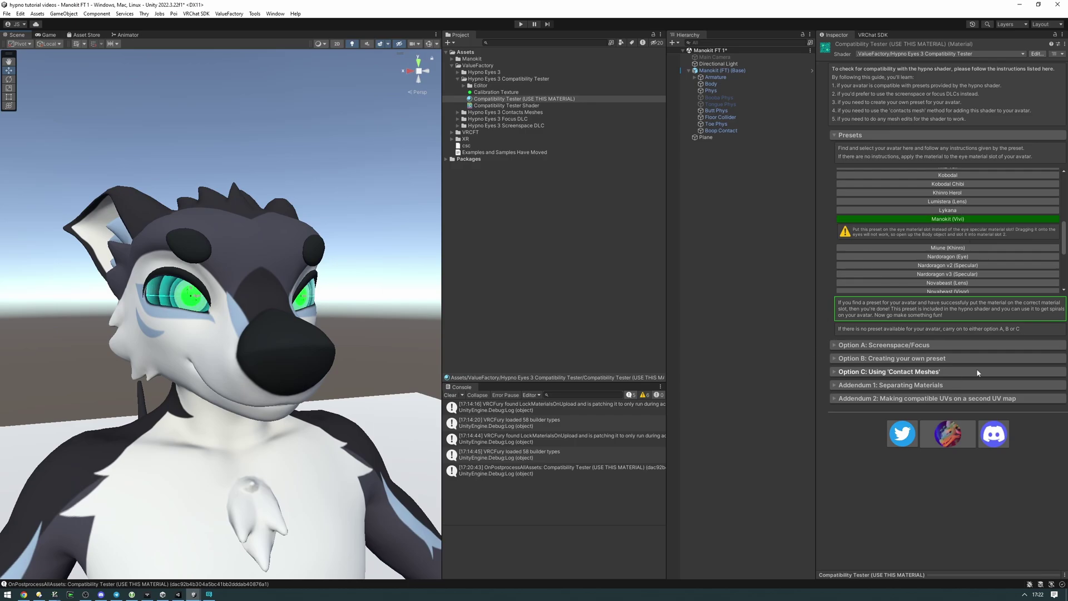
left_click(938, 359)
scroll(946, 373, "down", 10)
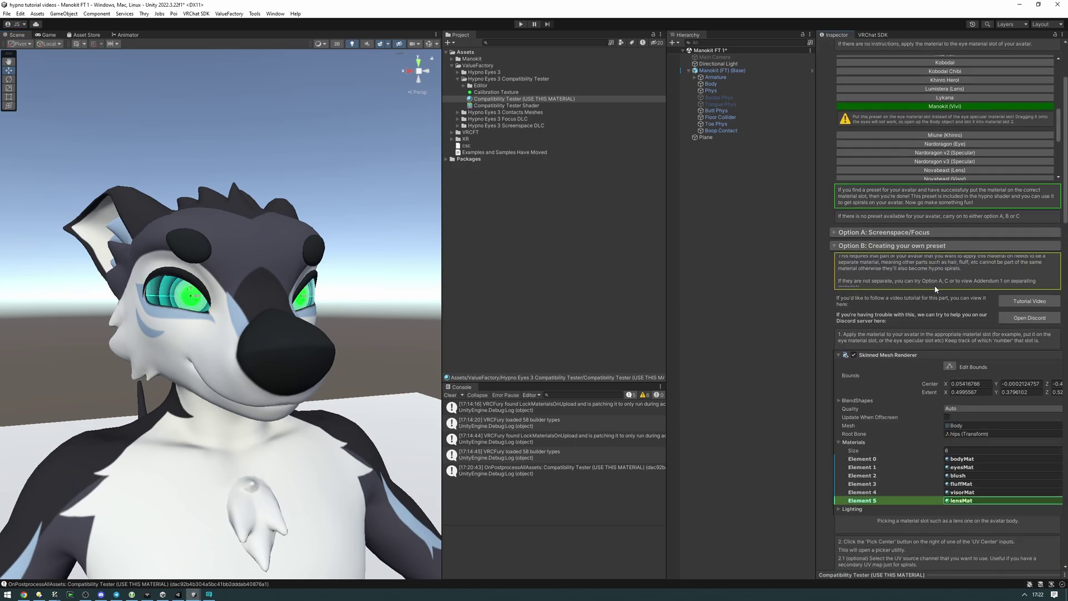
scroll(946, 418, "down", 10)
scroll(923, 425, "down", 10)
scroll(917, 422, "up", 16)
scroll(929, 378, "up", 14)
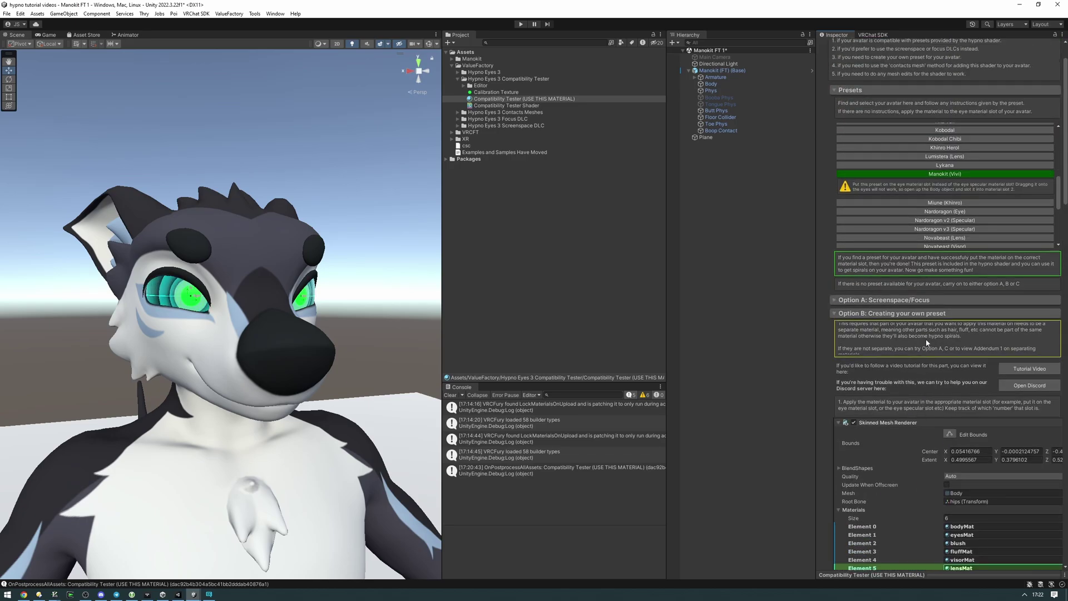
left_click(896, 313)
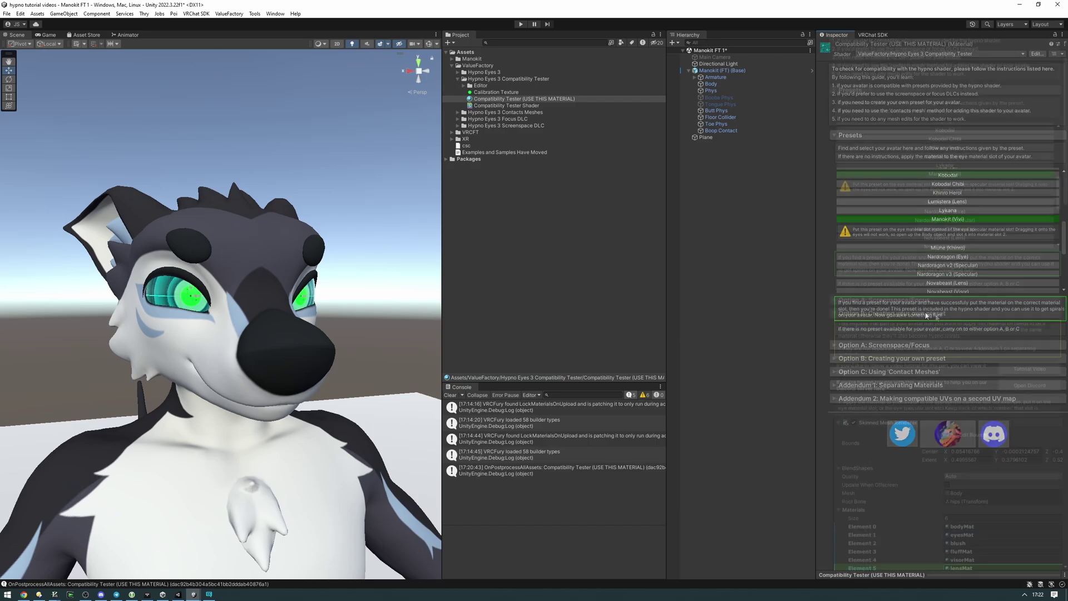
Step: Expand the Option C: Using 'Contact Meshes' instructions and examine the Manokit avatar's eyes
left_click(896, 372)
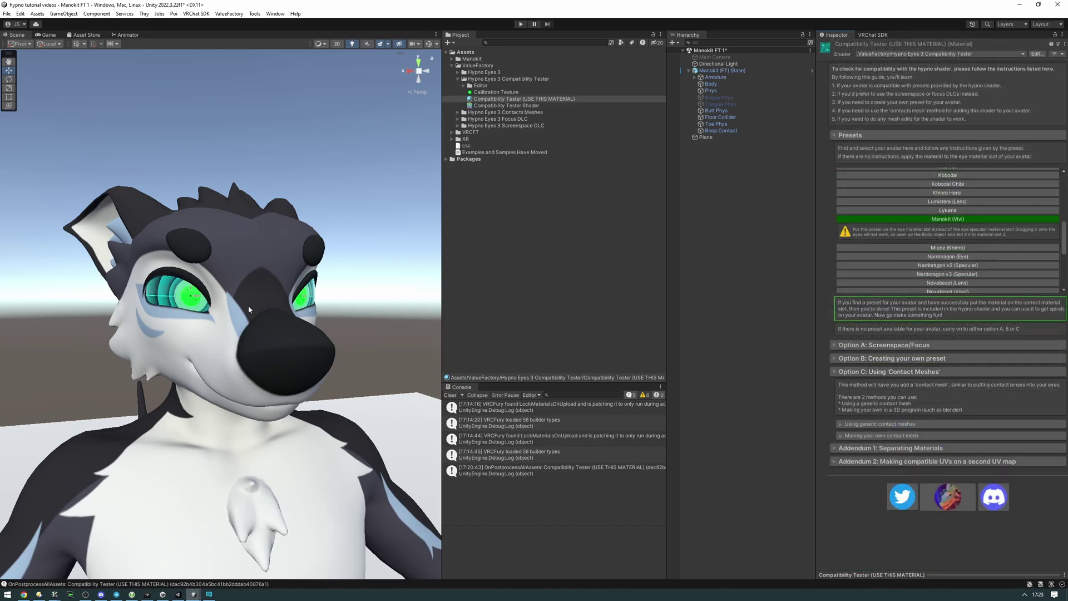
left_click_drag(240, 307, 215, 260, "alt")
scroll(300, 304, "up", 4)
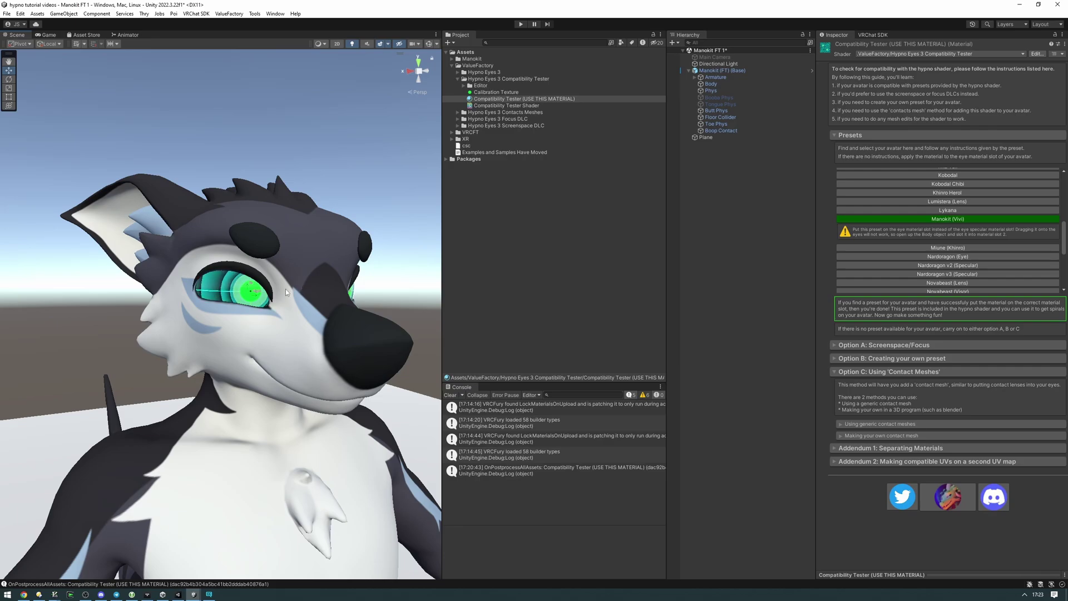
left_click_drag(283, 289, 211, 291, "alt")
Step: Expand the Hypno Eyes 3 Contacts Meshes folder and try to add the Contact - Almost Full Sphere mesh to the scene
left_click(457, 112)
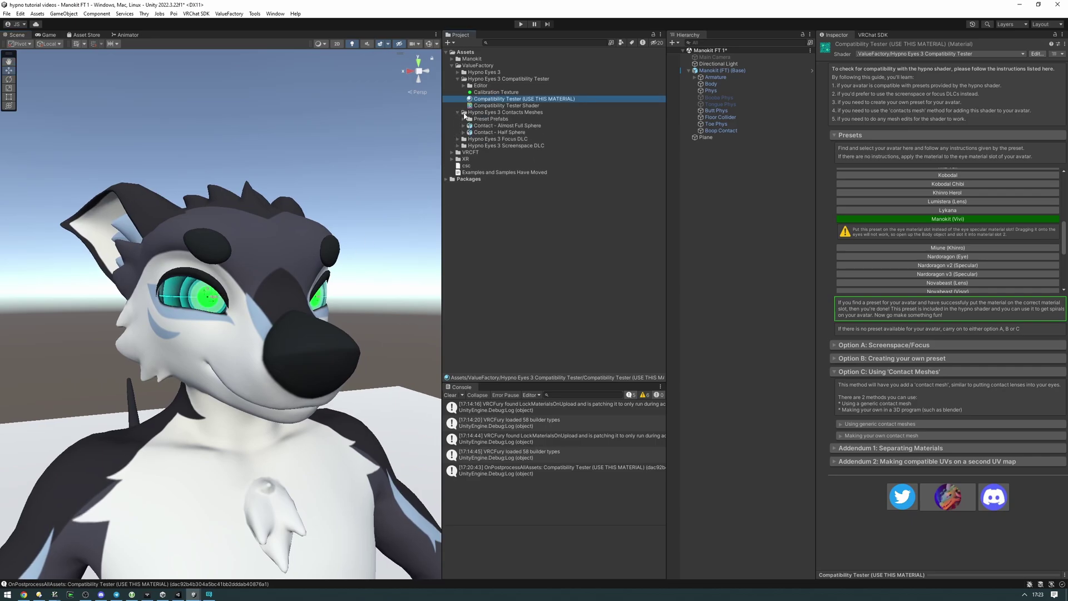
left_click_drag(490, 126, 705, 189)
key("s")
right_click_drag(328, 262, 370, 339)
left_click_drag(232, 361, 222, 215, "alt")
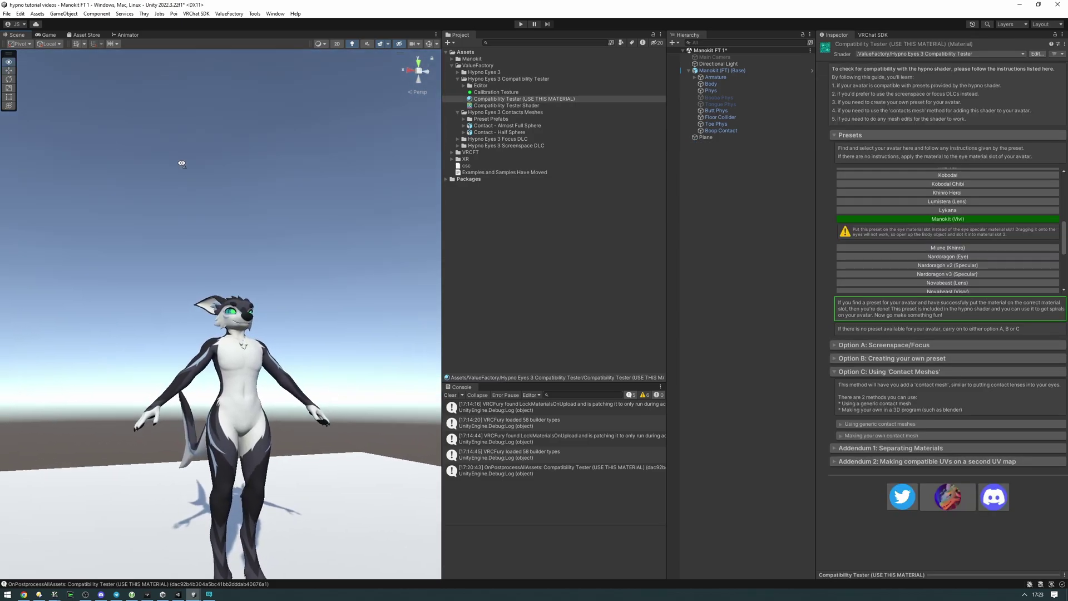
key("w")
right_click_drag(182, 161, 140, 182)
key("d")
left_click_drag(140, 182, 178, 226, "alt")
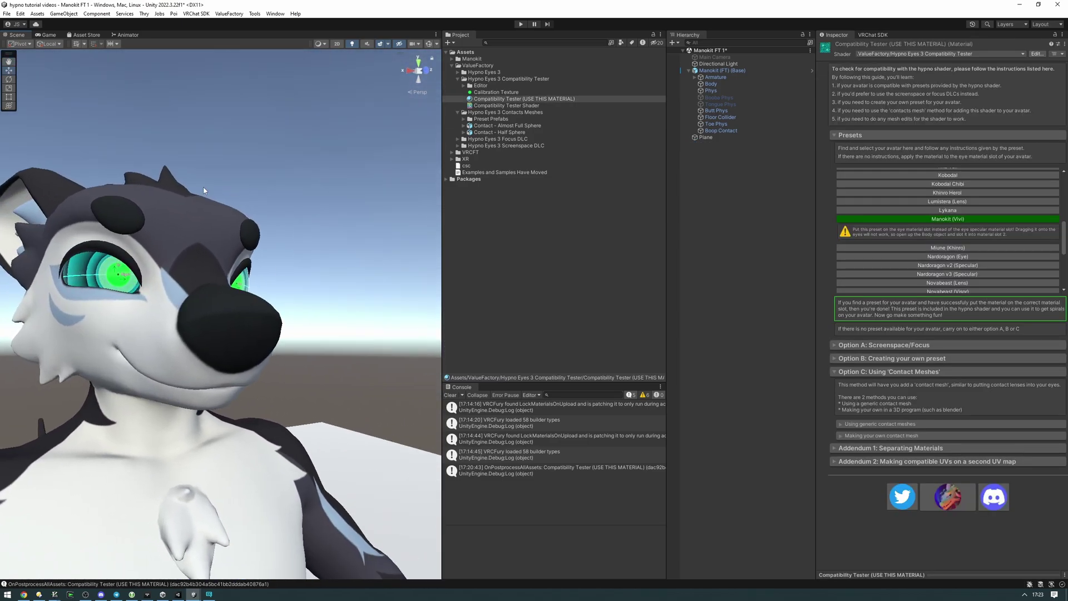
scroll(175, 228, "down", 3)
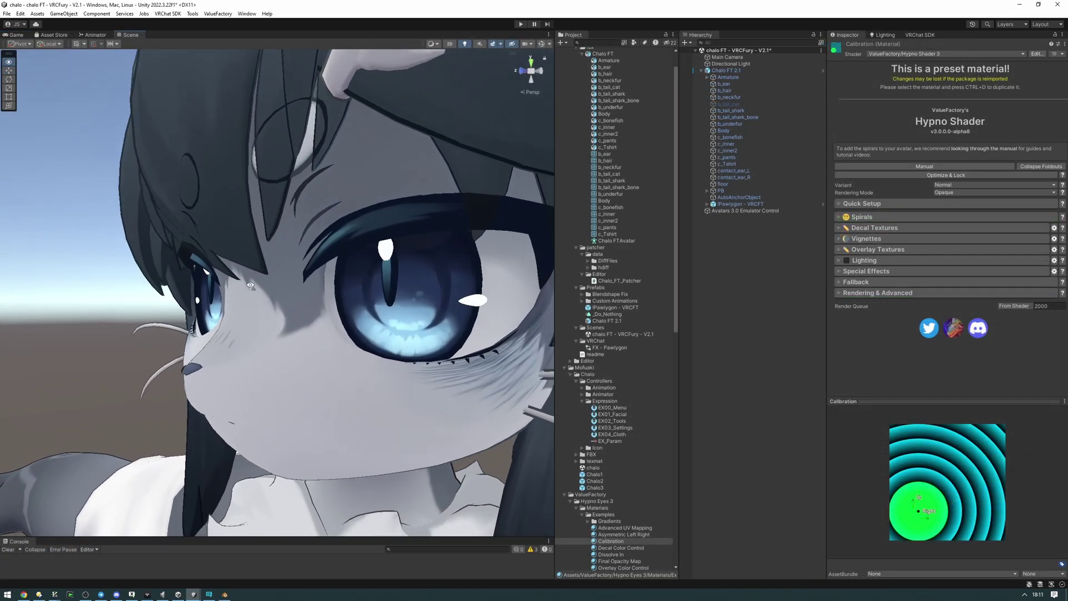
Step: Examine the Chalo avatar's face and eyes from another angle and distance
left_click_drag(167, 267, 264, 292, "alt")
scroll(263, 292, "down", 10)
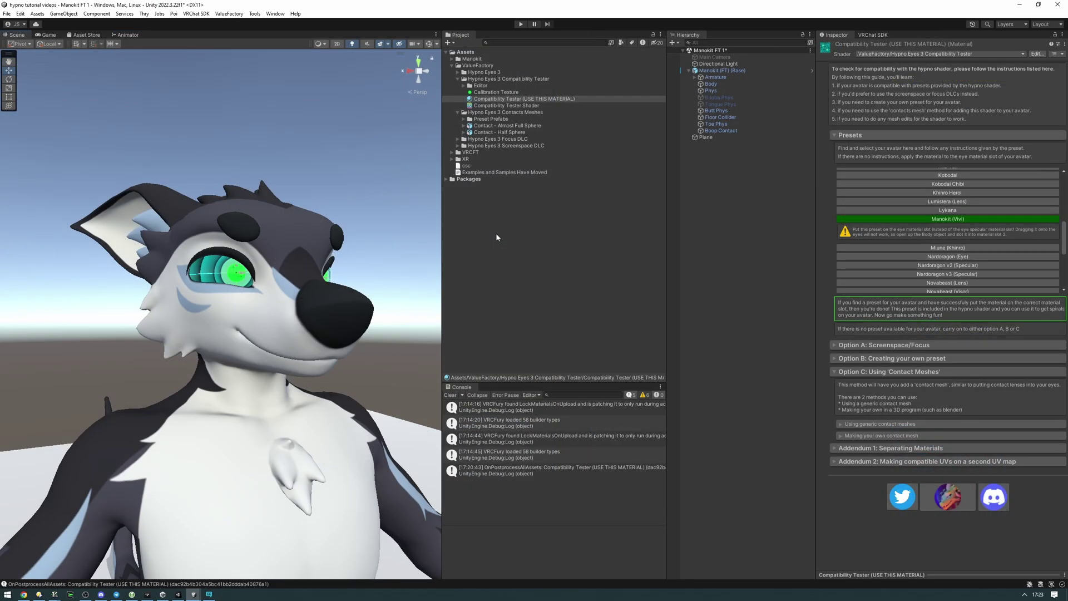